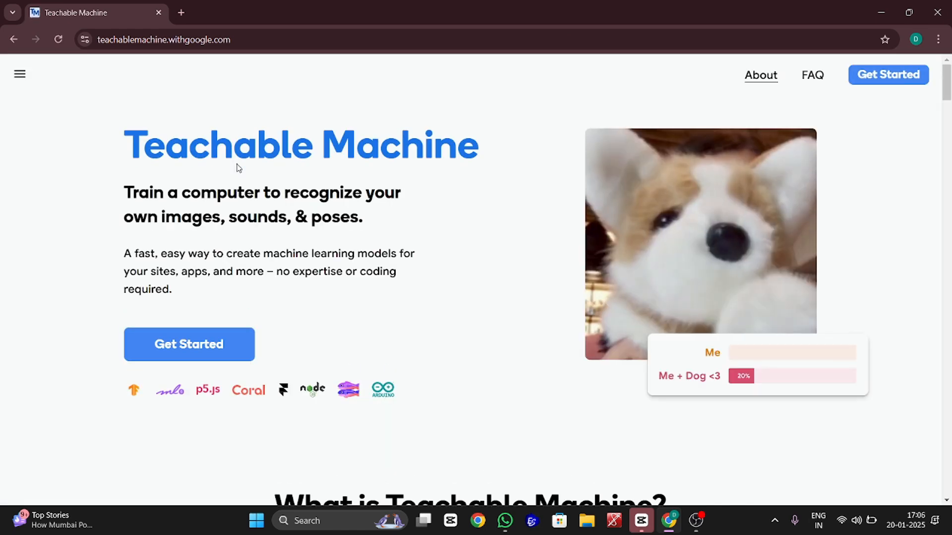
- Look through the Teachable Machine home page, from the introduction to the teaching inputs, example projects and supported tools
scroll(237, 169, down, 4)
scroll(238, 169, down, 18)
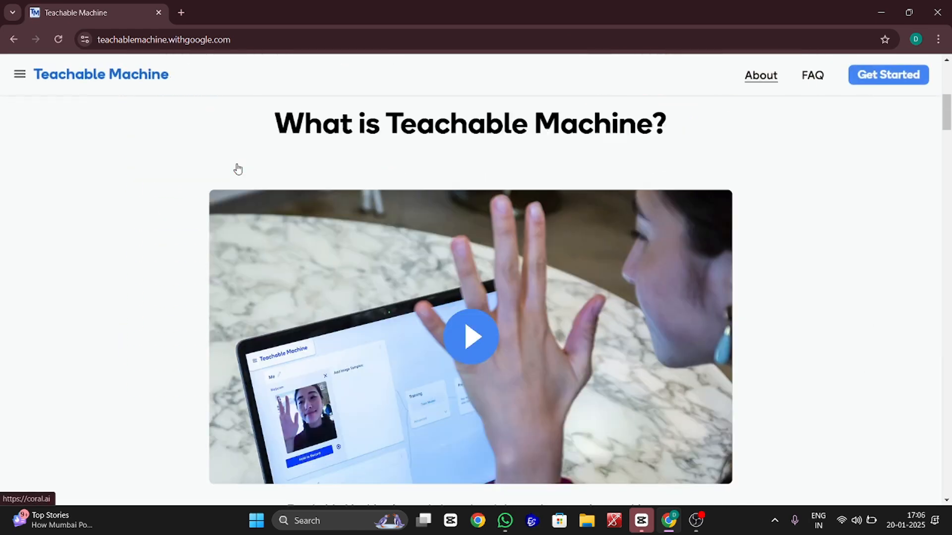
scroll(237, 169, down, 10)
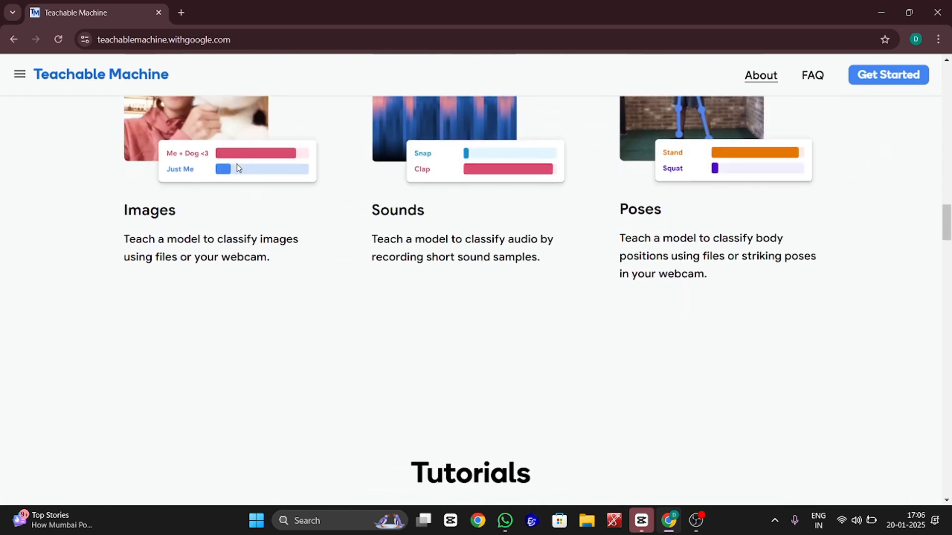
scroll(238, 168, down, 9)
scroll(237, 169, down, 2)
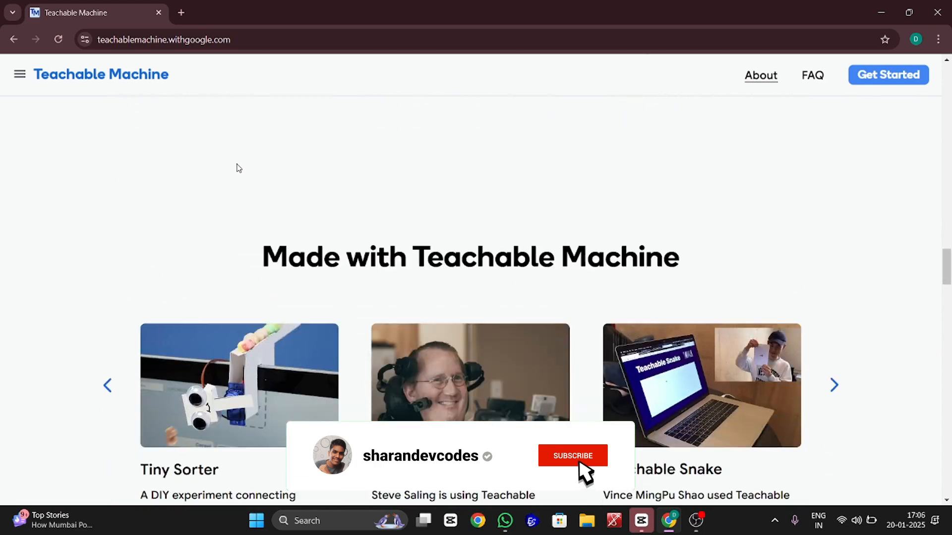
scroll(238, 169, up, 5)
scroll(485, 289, down, 6)
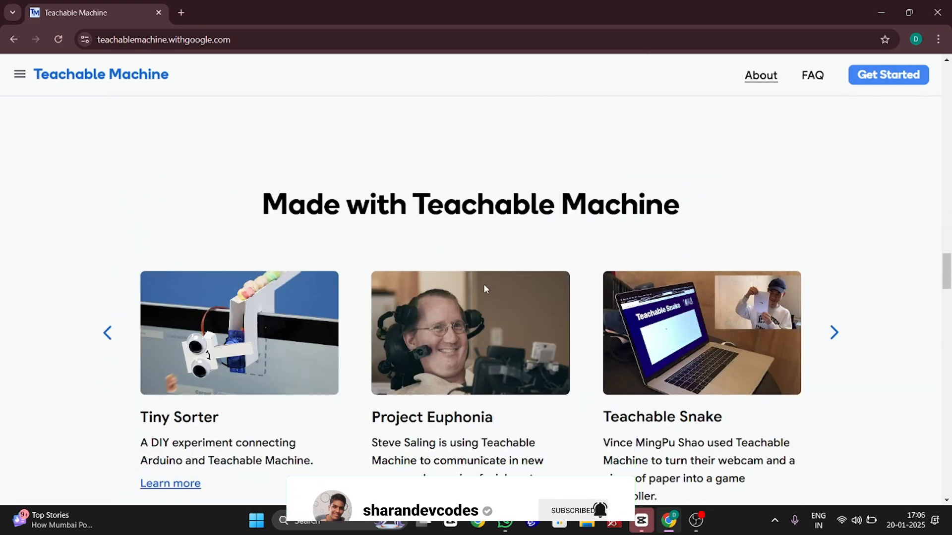
scroll(447, 262, down, 10)
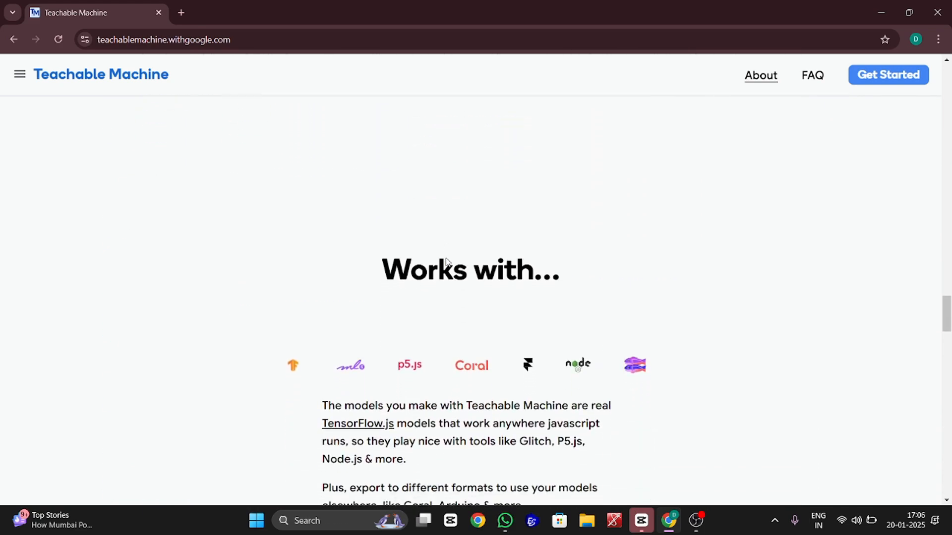
scroll(446, 260, up, 4)
scroll(446, 258, up, 15)
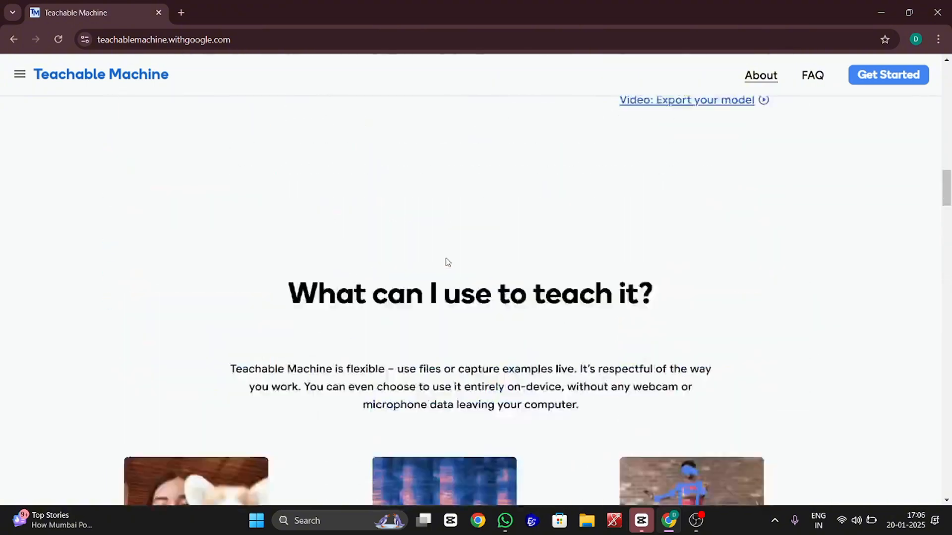
scroll(448, 262, up, 3)
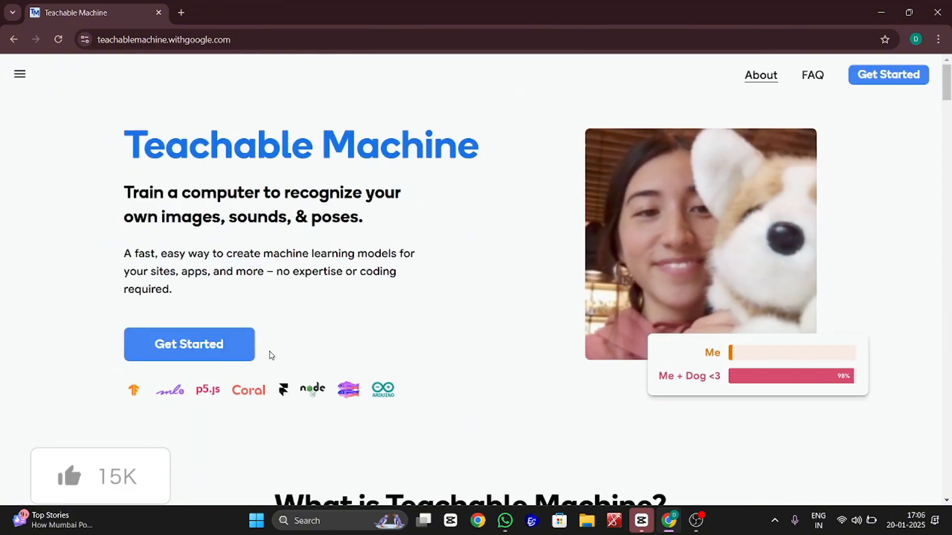
- Start a new Image Project to train an image model
click(251, 358)
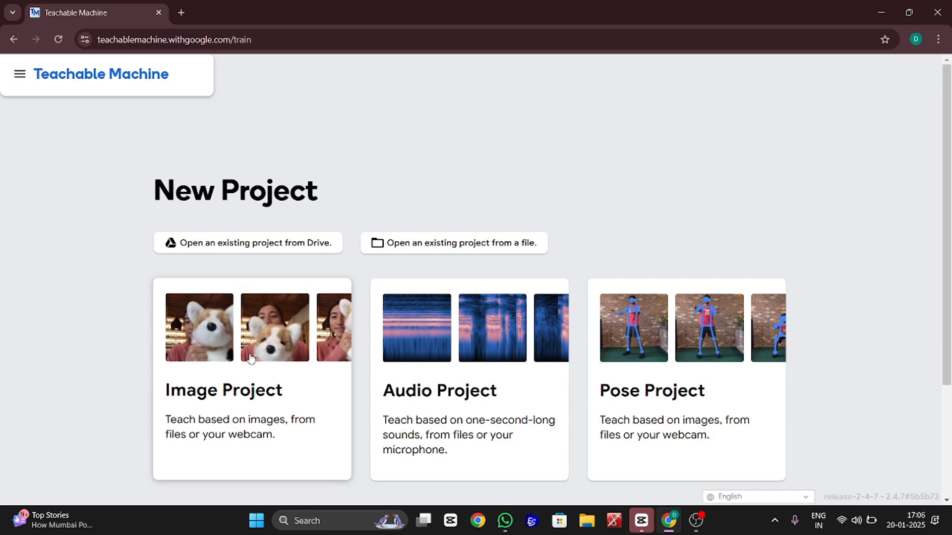
scroll(145, 255, down, 3)
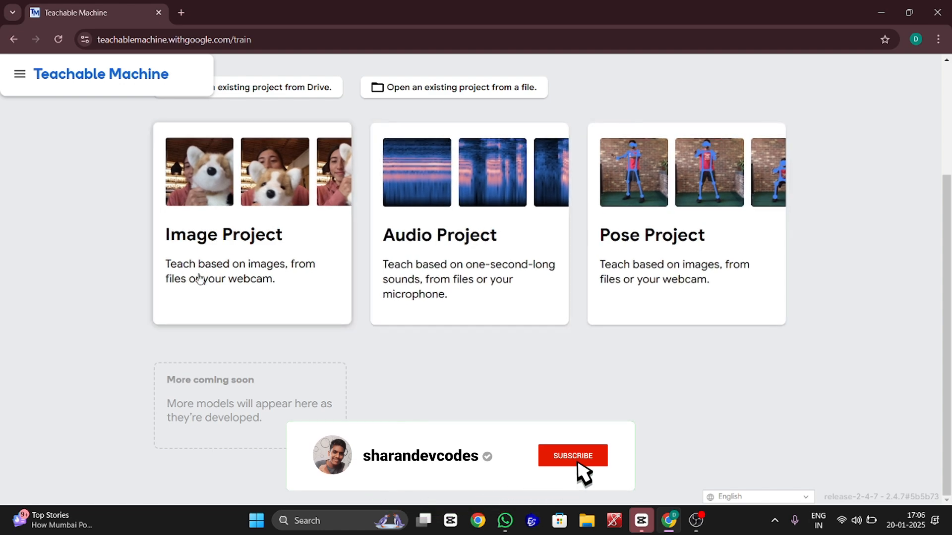
scroll(808, 120, up, 3)
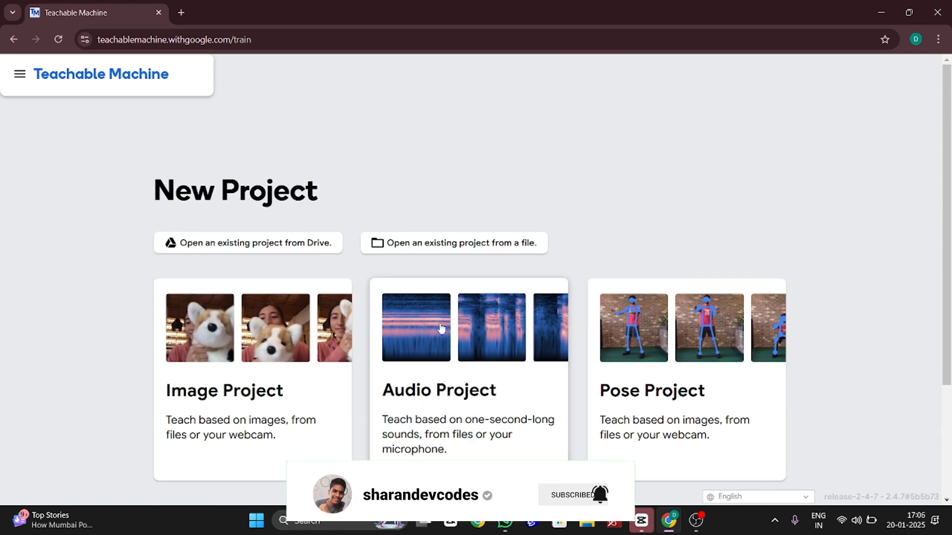
click(328, 367)
click(327, 365)
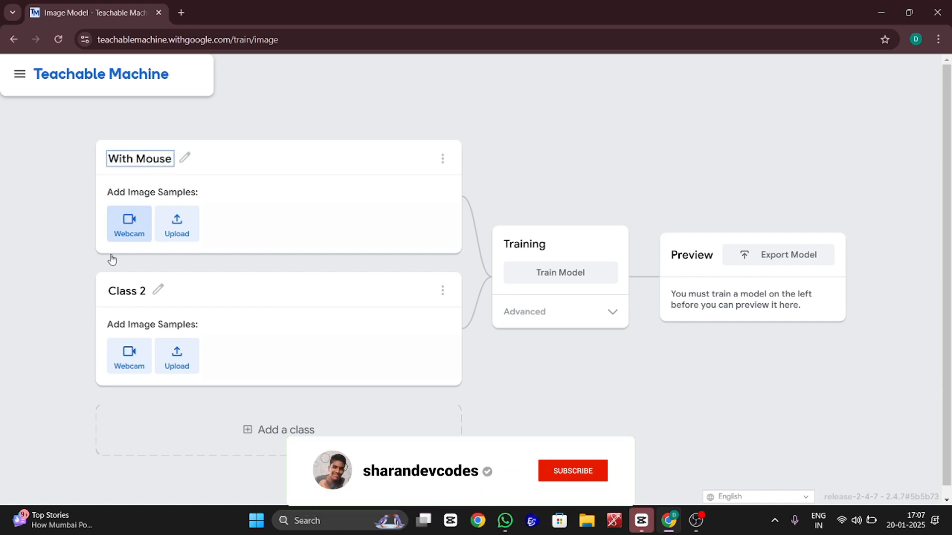
- Rename Class 2 as "Without Mouse"
click(157, 292)
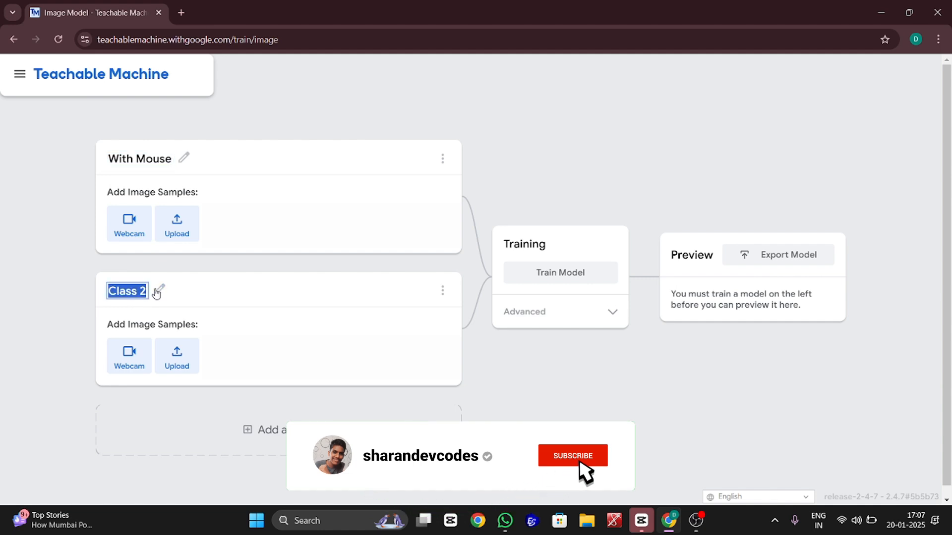
key(BackSpace)
text(Without Mouse)
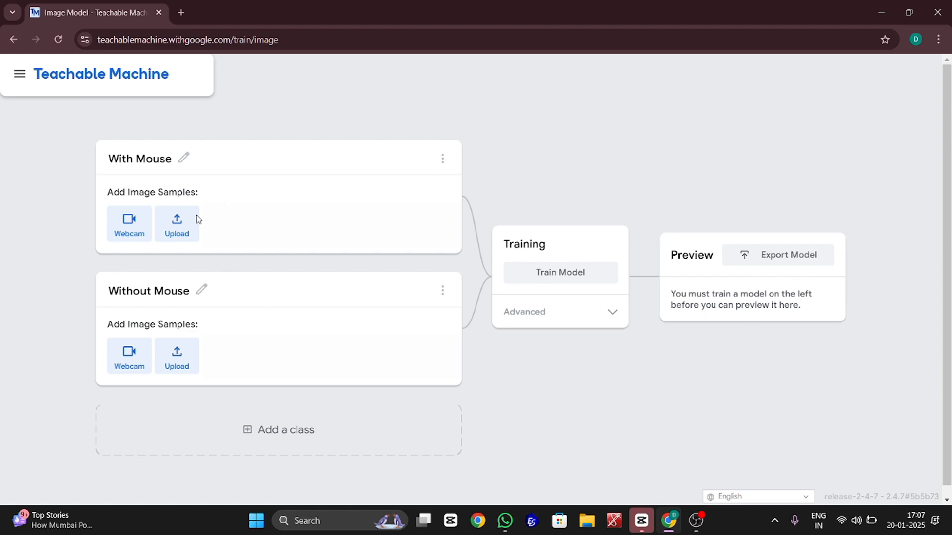
- Record webcam image samples holding a mouse for the With Mouse class, allowing camera access for this time only
click(130, 225)
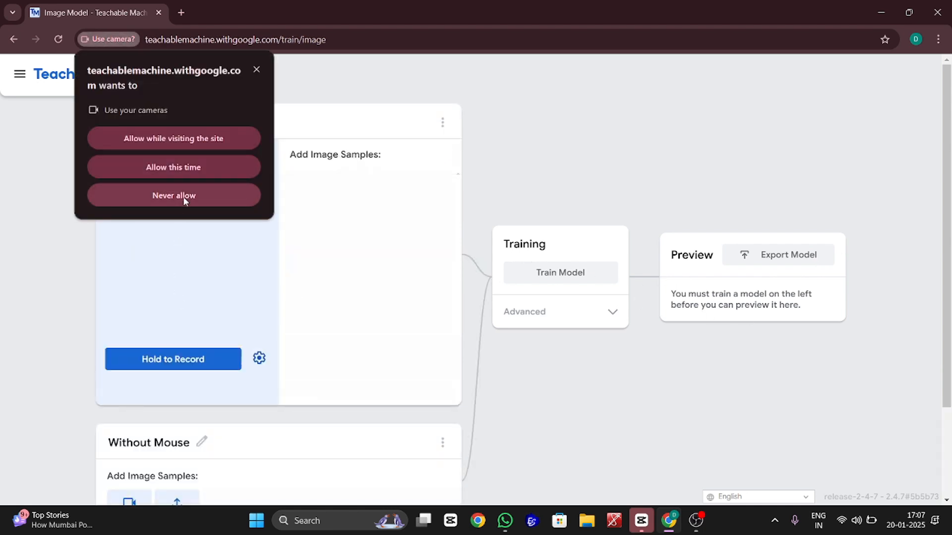
click(194, 175)
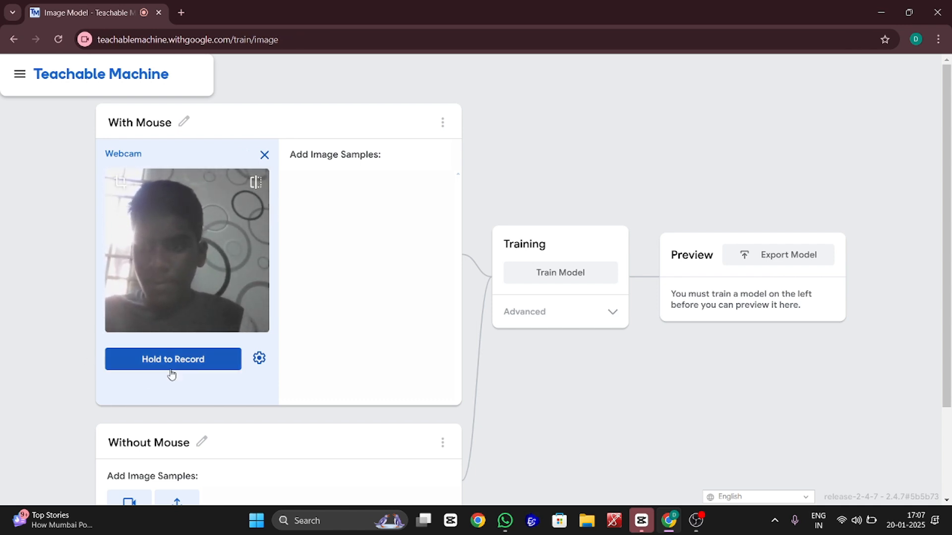
drag(172, 369, 171, 371)
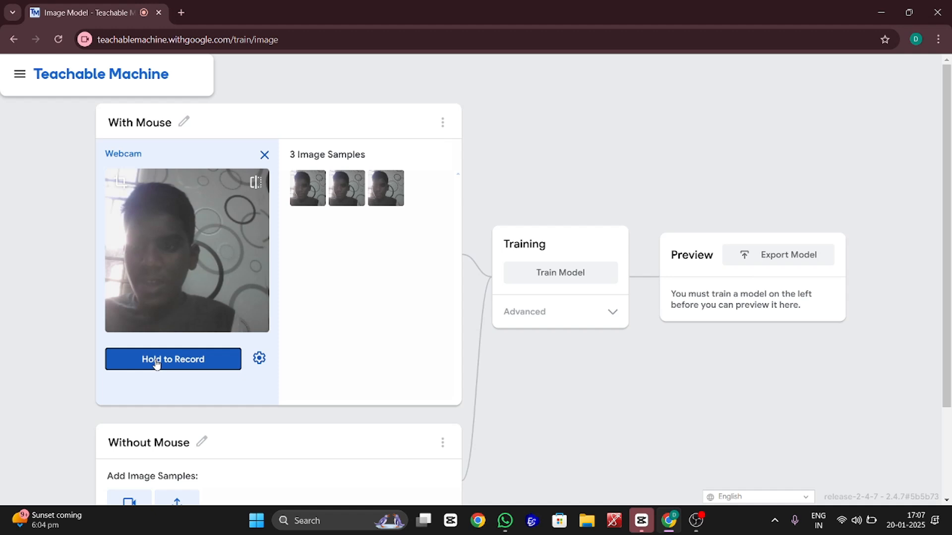
drag(157, 364, 59, 402)
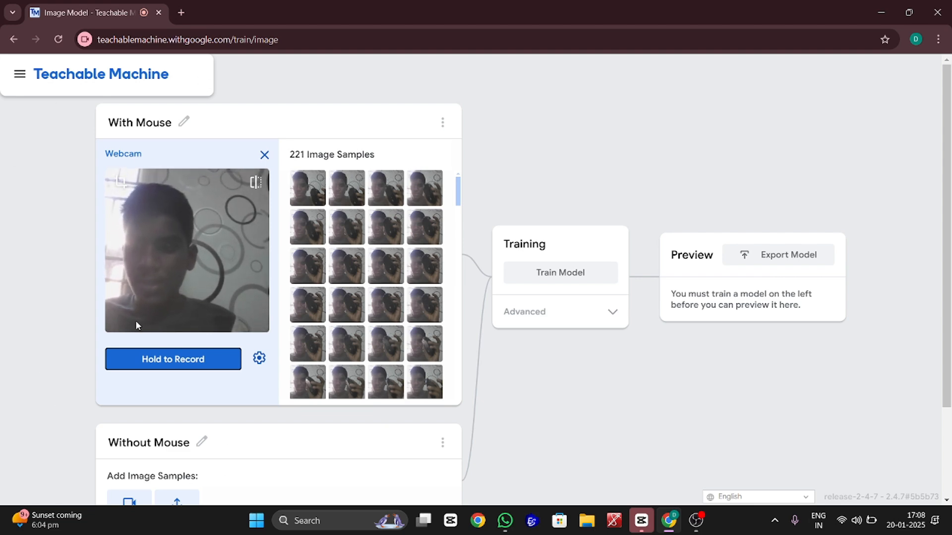
click(264, 153)
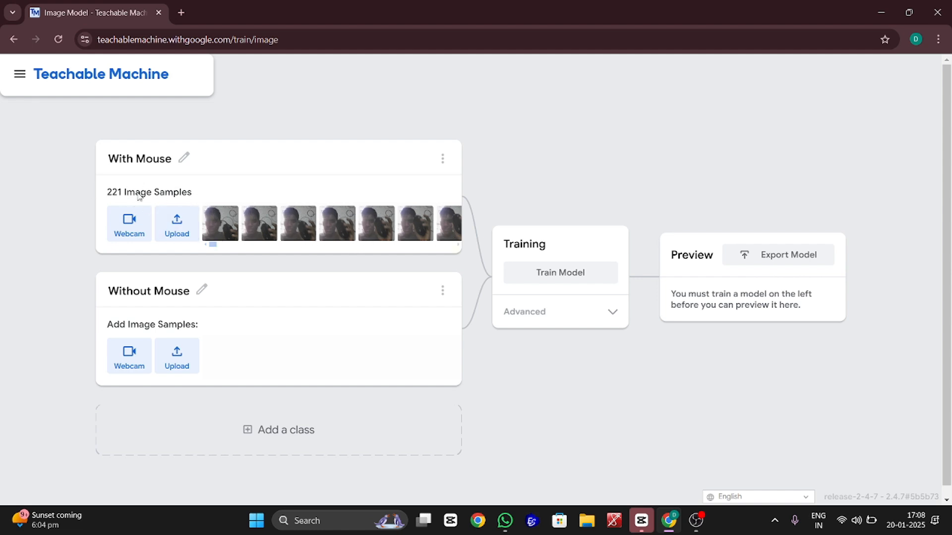
click(170, 361)
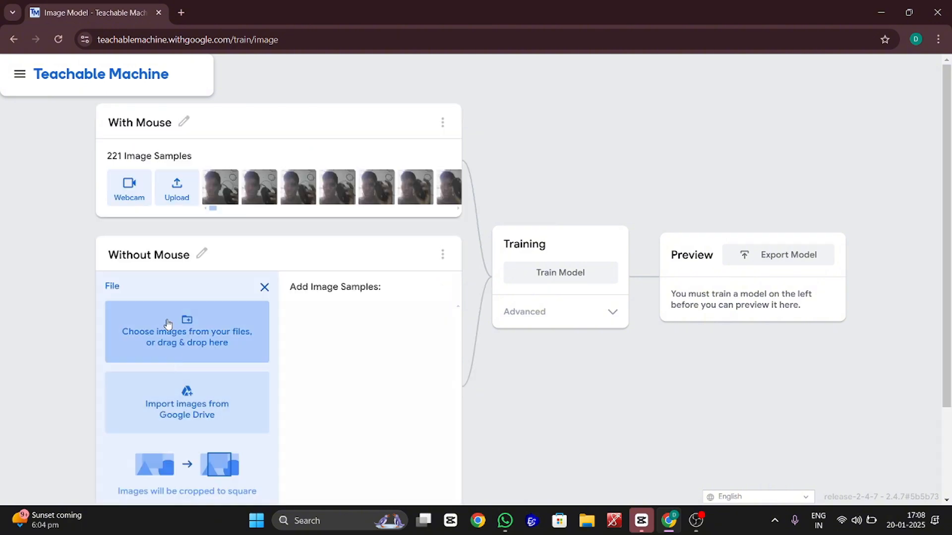
scroll(168, 324, down, 3)
click(264, 171)
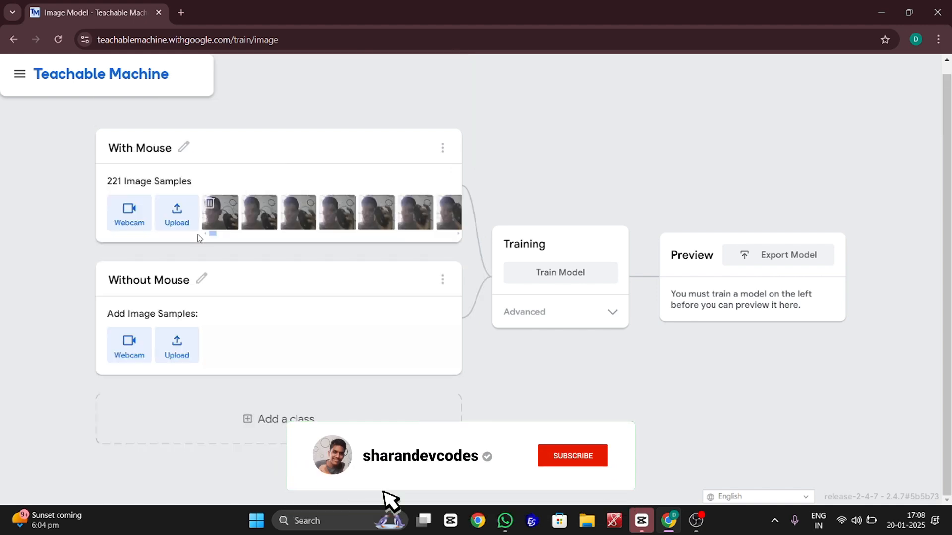
- Record webcam image samples with no mouse in view for the Without Mouse class and close its webcam capture
click(130, 345)
scroll(202, 314, down, 3)
click(187, 381)
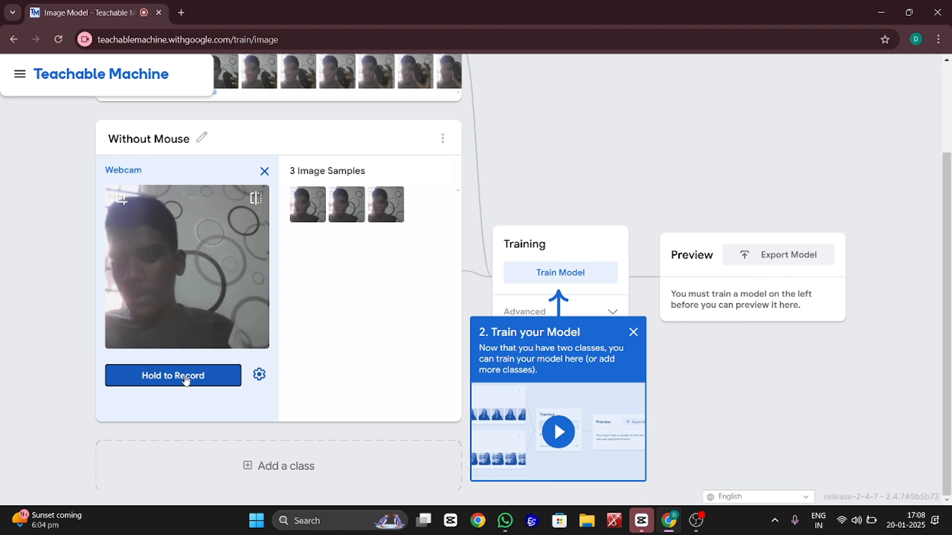
click(184, 380)
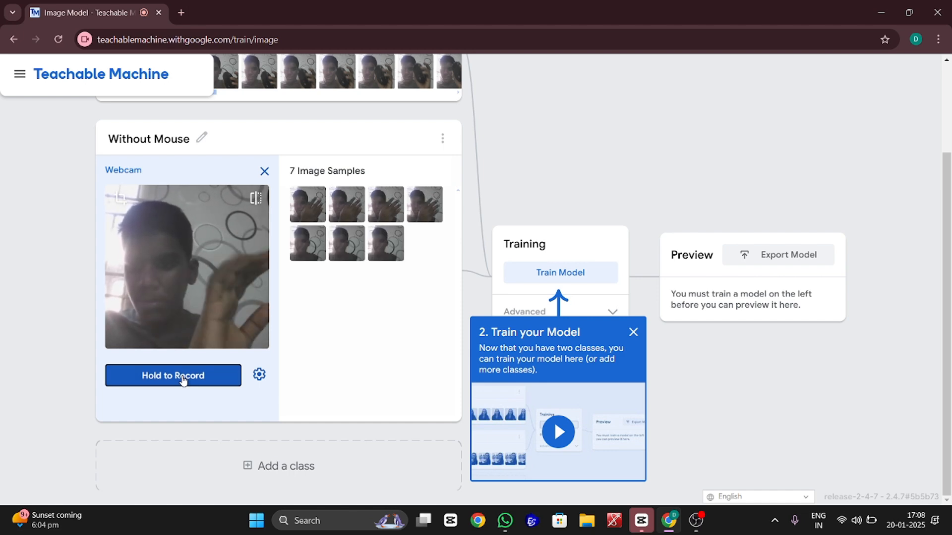
click(184, 381)
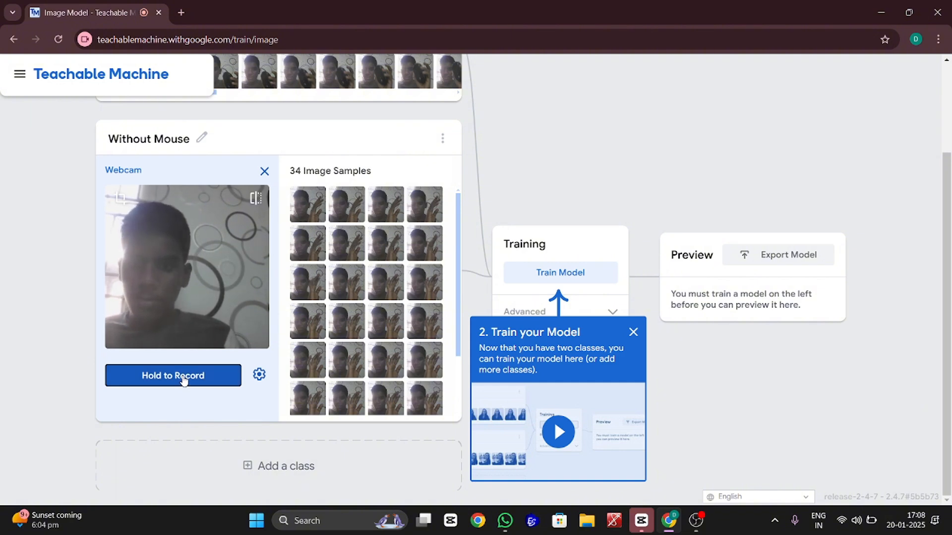
click(184, 380)
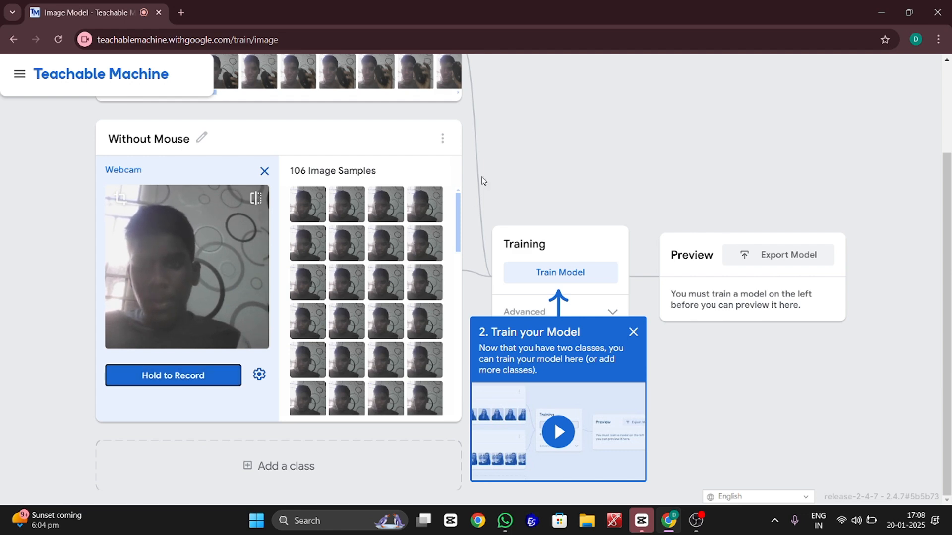
click(264, 172)
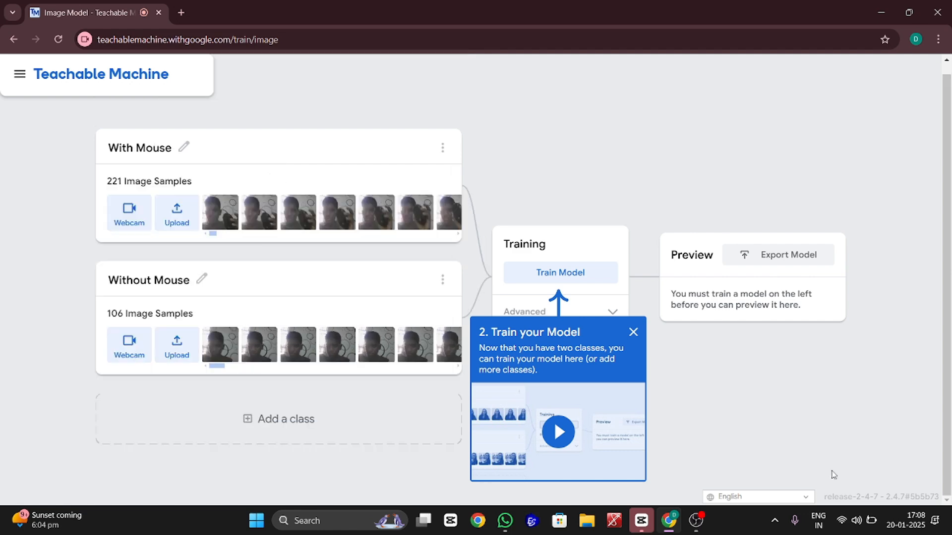
- Train the model on the With Mouse and Without Mouse classes, dismissing the training tip and the tab notice
click(633, 333)
click(582, 277)
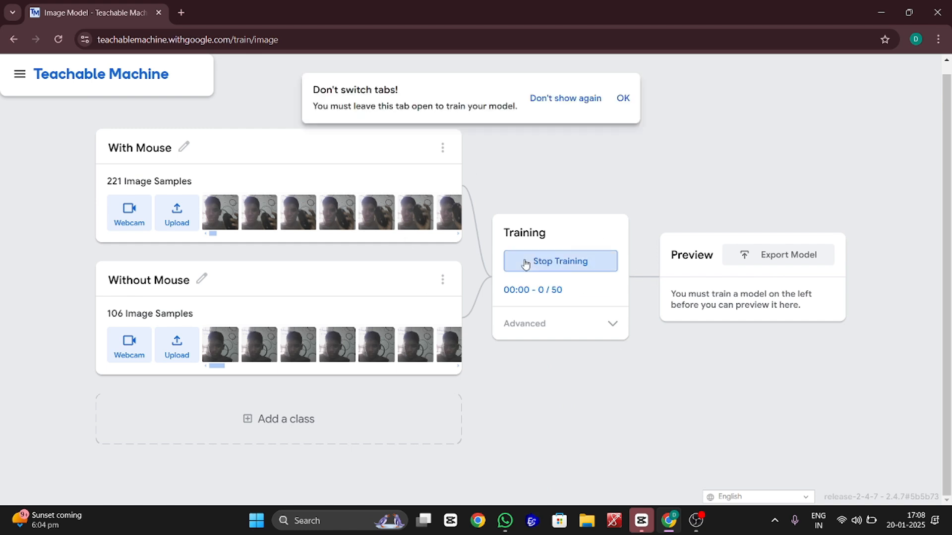
click(623, 98)
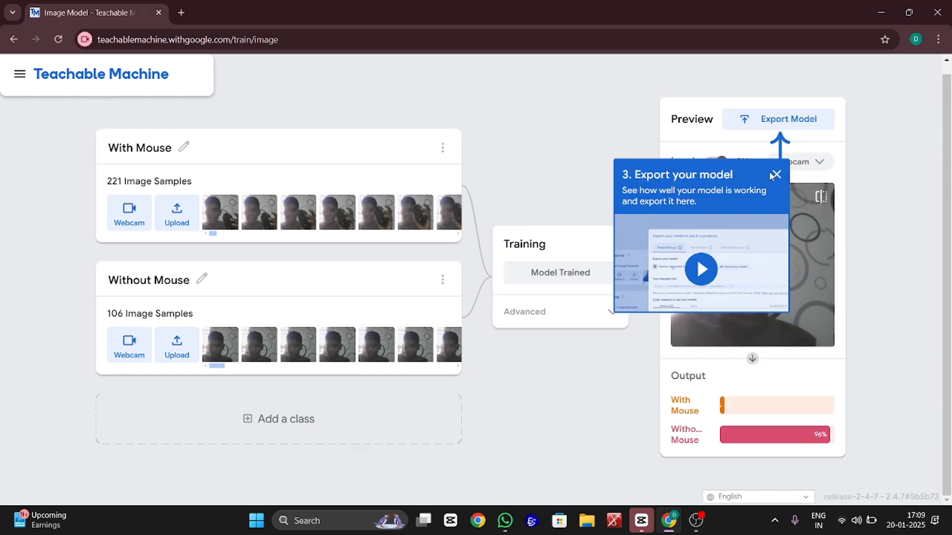
- Test the trained model in the live webcam preview and toggle its webcam input
click(777, 175)
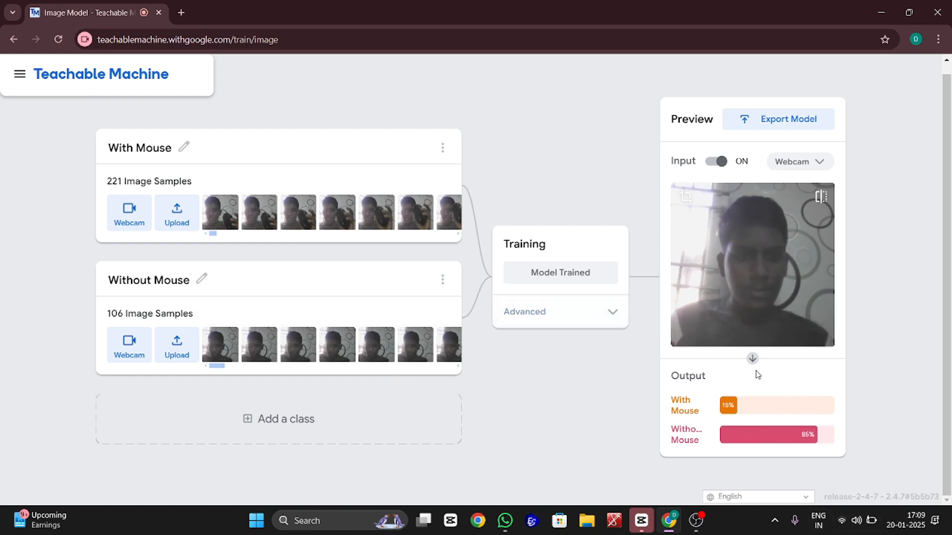
click(718, 165)
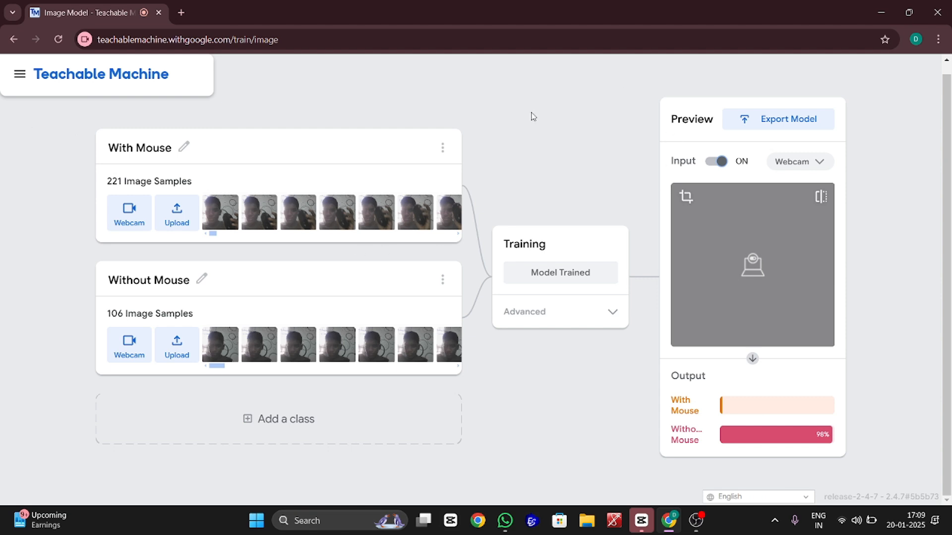
- Review the model export options for Tensorflow.js, Tensorflow and Tensorflow Lite and close them without exporting
click(754, 125)
click(395, 138)
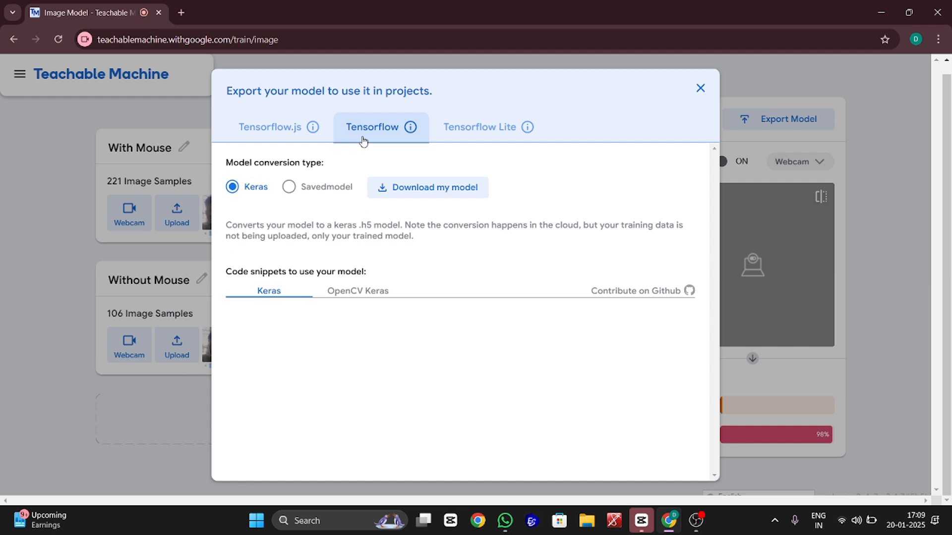
click(500, 134)
click(290, 141)
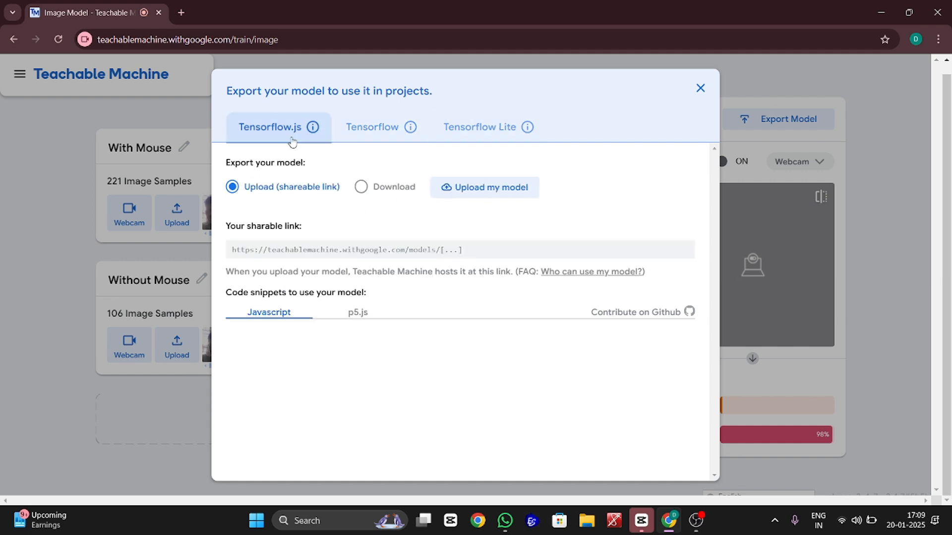
click(356, 134)
click(489, 139)
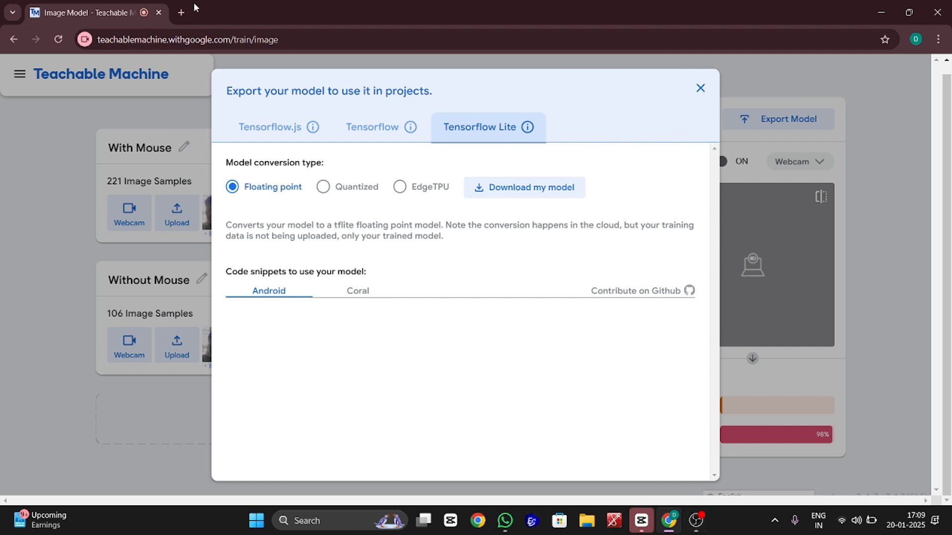
click(701, 88)
click(77, 93)
click(405, 102)
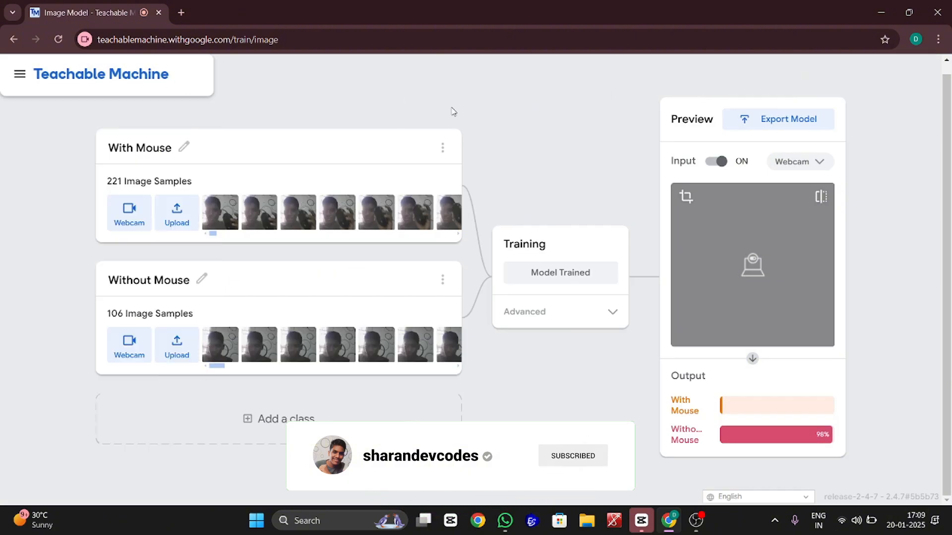